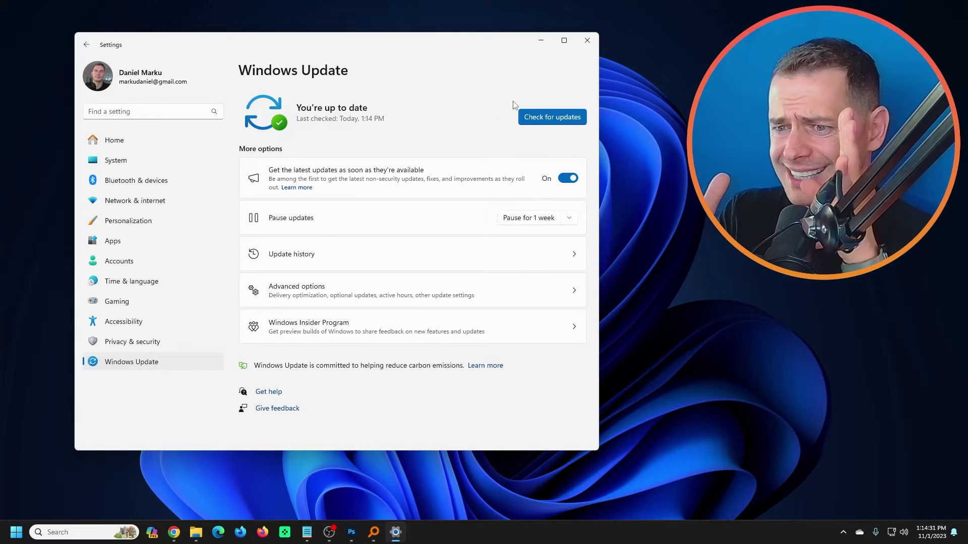
Run a Windows Update check and confirm the PC reports it is up to date.
click(526, 117)
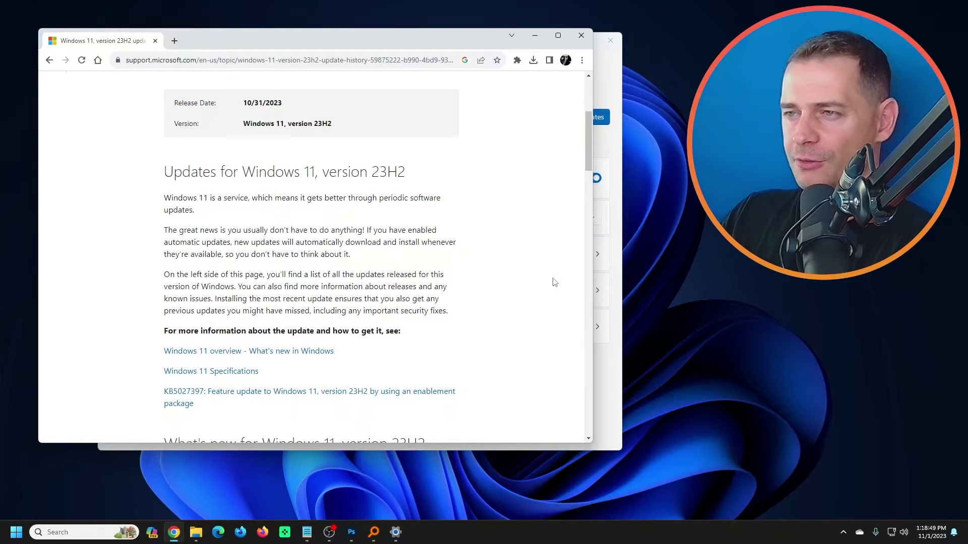
scroll(427, 291, up, 2)
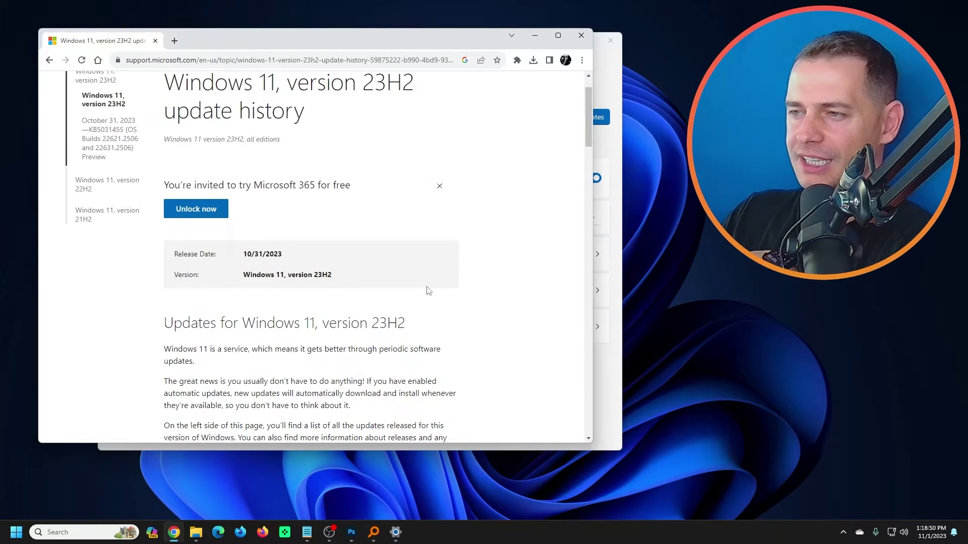
scroll(427, 290, down, 2)
drag(371, 172, 439, 174)
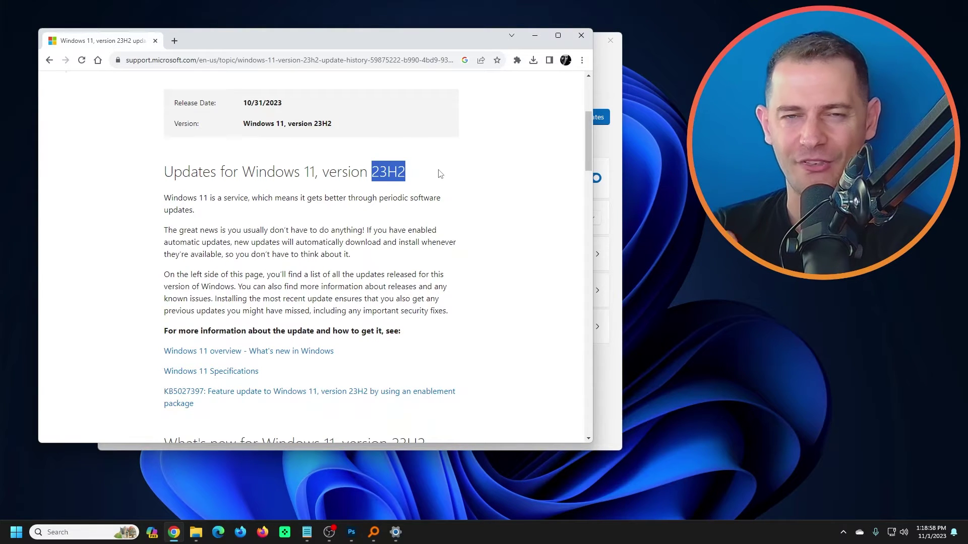
Switch from the 23H2 update history page back to the Windows Update settings window.
key(alt+Tab)
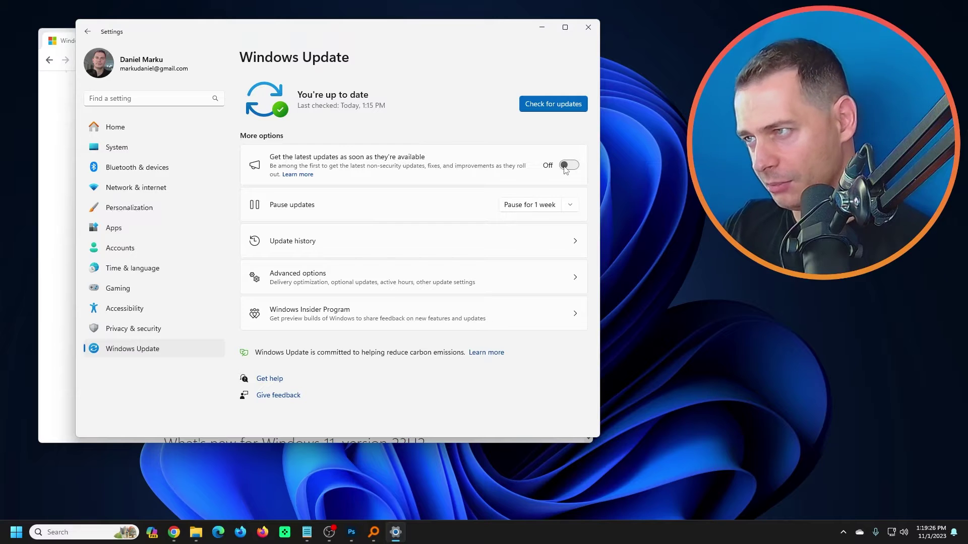
Enable 'Get the latest updates as soon as they're available' and rerun the update check.
click(565, 167)
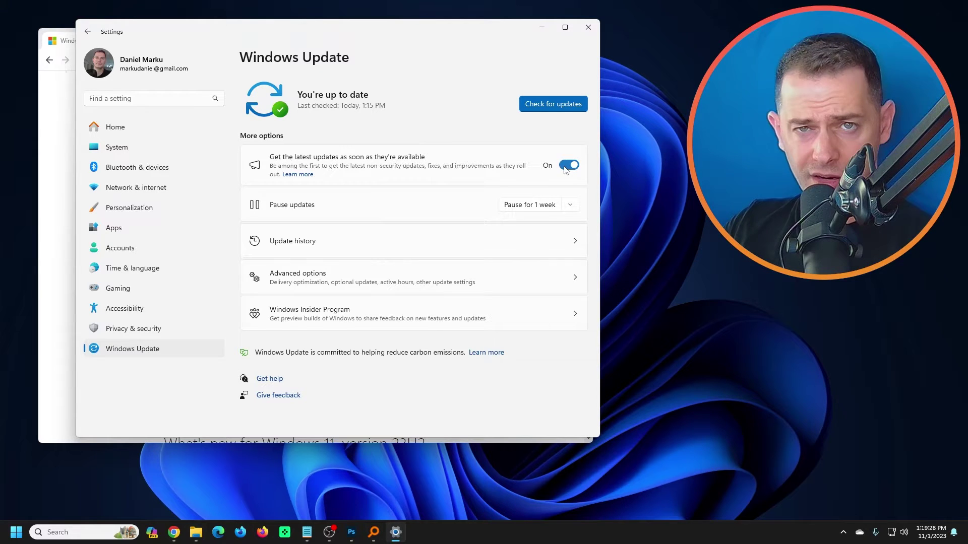
click(553, 104)
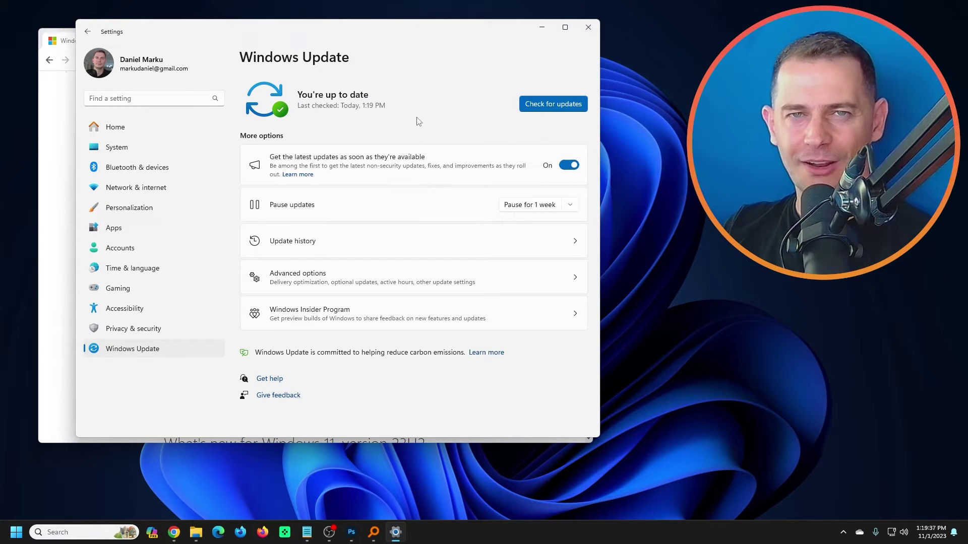
drag(426, 38, 453, 35)
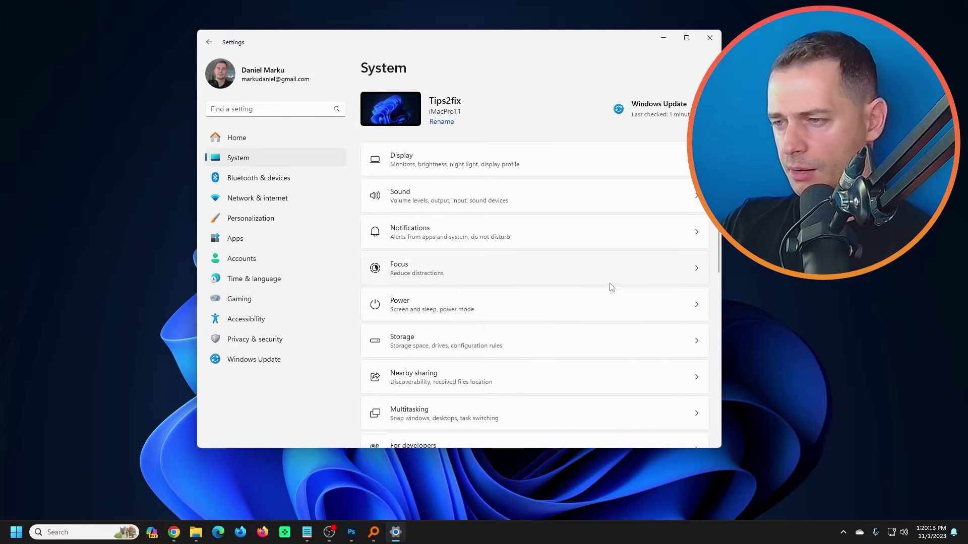
scroll(557, 367, down, 5)
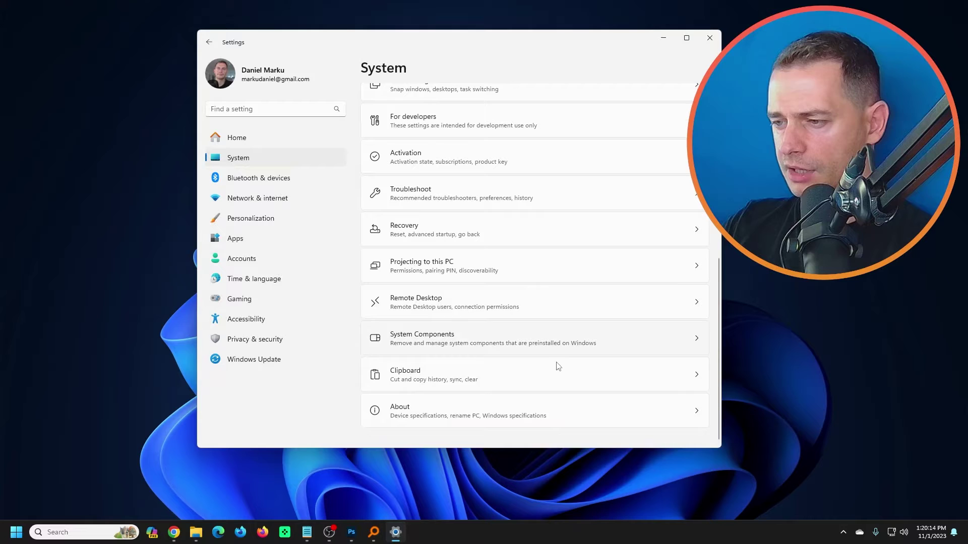
Show the About page confirming the installed Windows edition is version 22H2.
click(425, 407)
drag(462, 41, 357, 34)
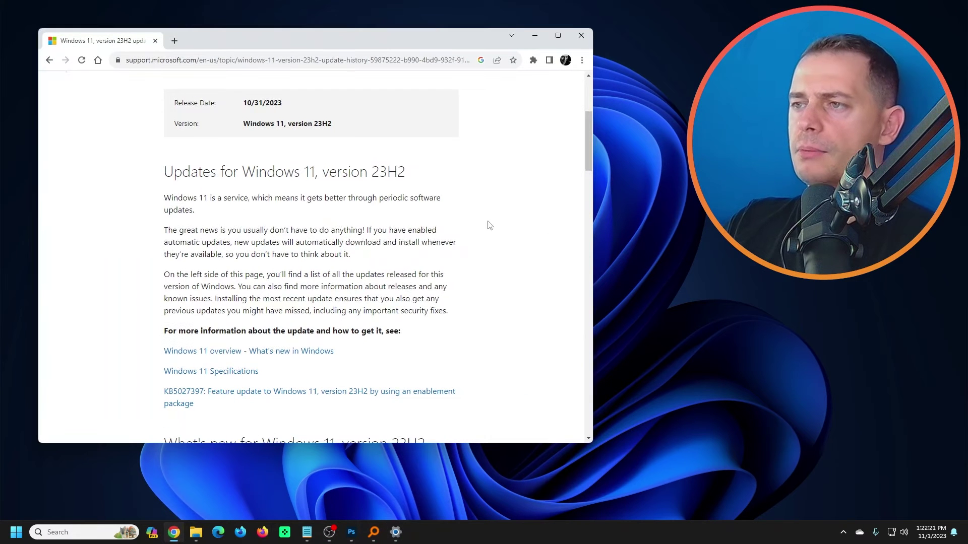
Google 'windows 11 download' to reach Microsoft's Download Windows 11 page.
drag(376, 173, 407, 175)
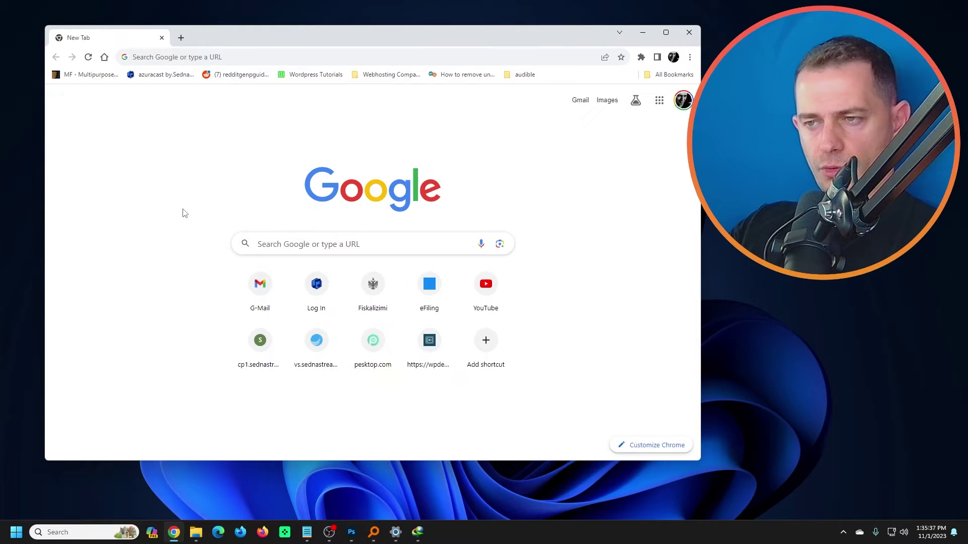
click(275, 246)
text(win)
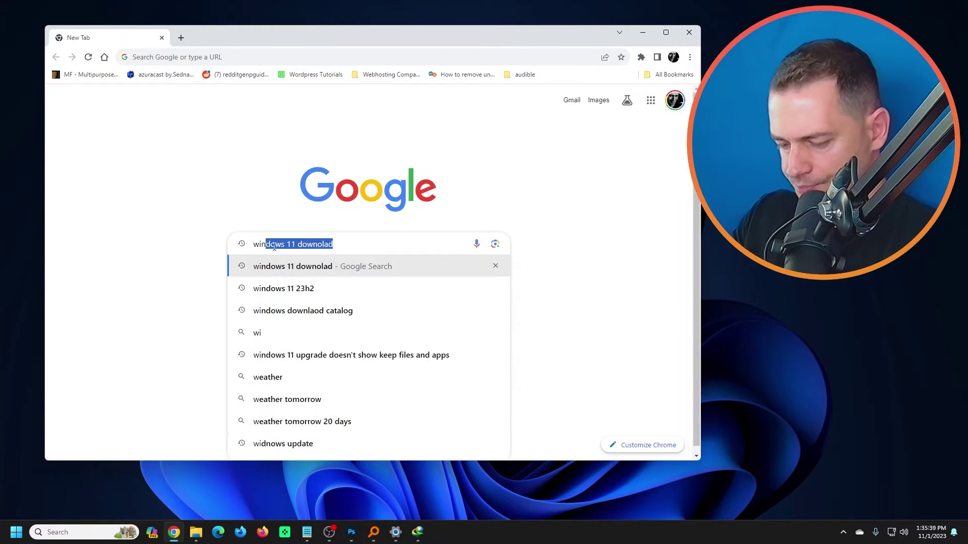
text(dows 11)
key(Return)
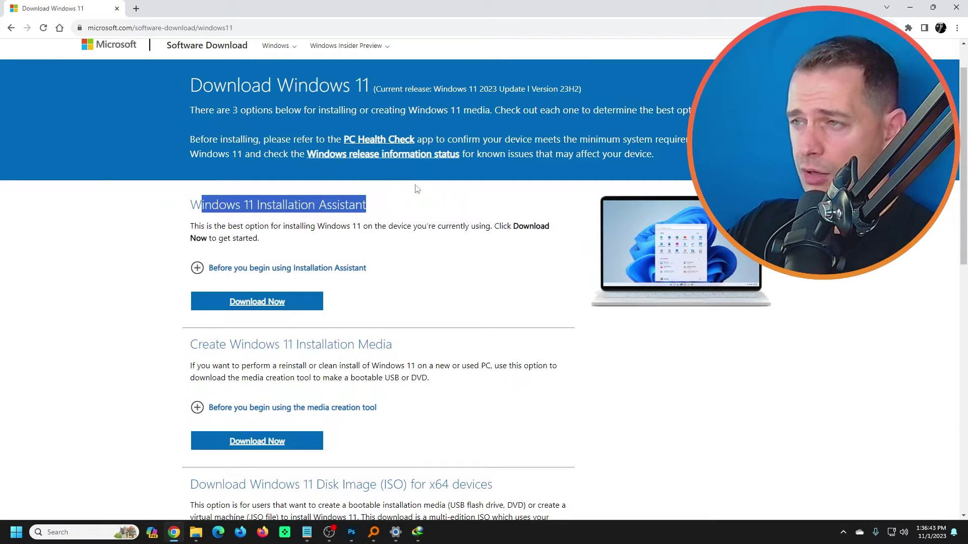
Run PC Health Check and view all results confirming the PC meets Windows 11 requirements.
click(376, 140)
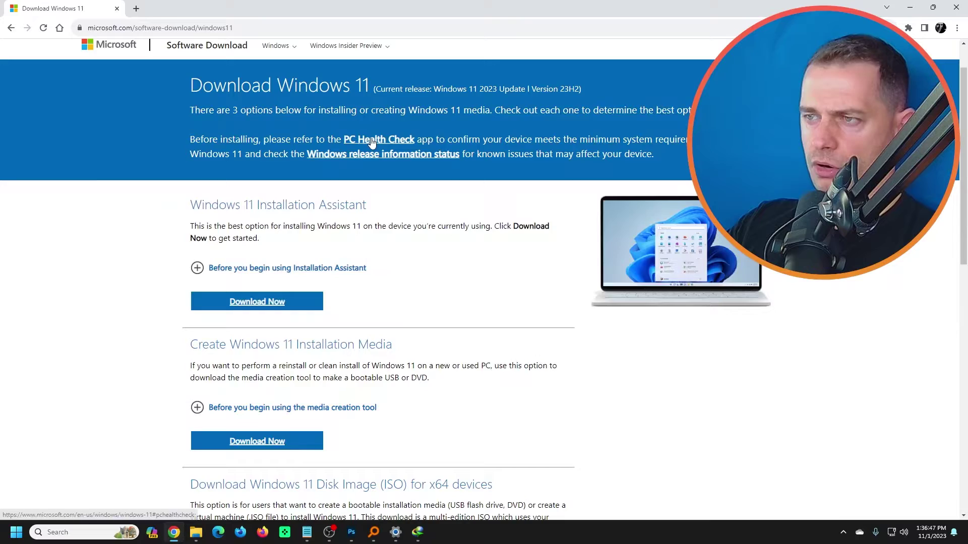
scroll(313, 325, down, 1)
scroll(274, 328, up, 4)
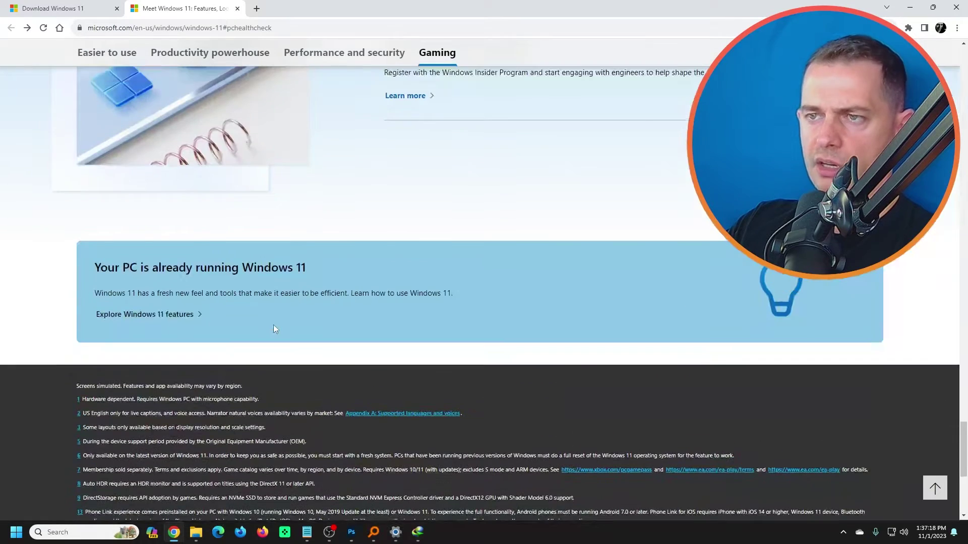
scroll(454, 227, up, 2)
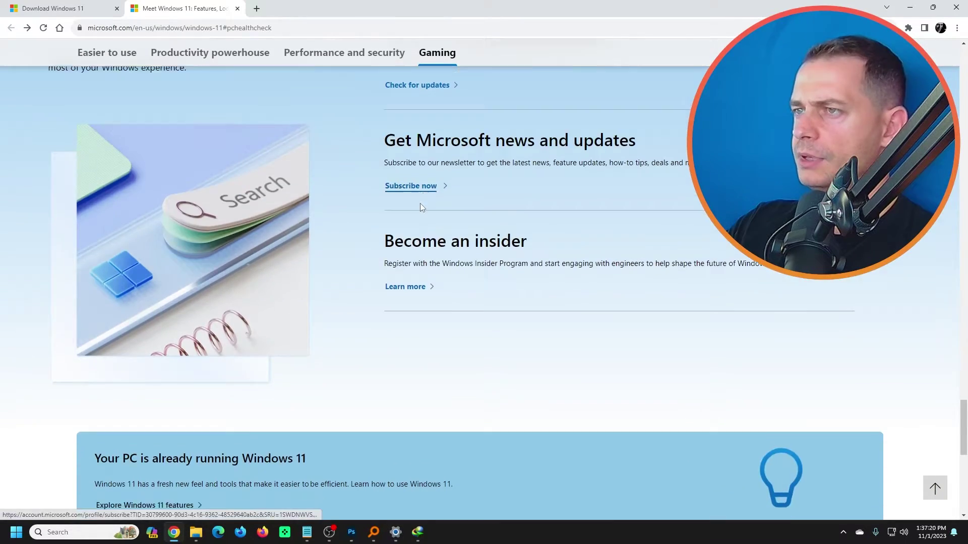
scroll(420, 203, down, 5)
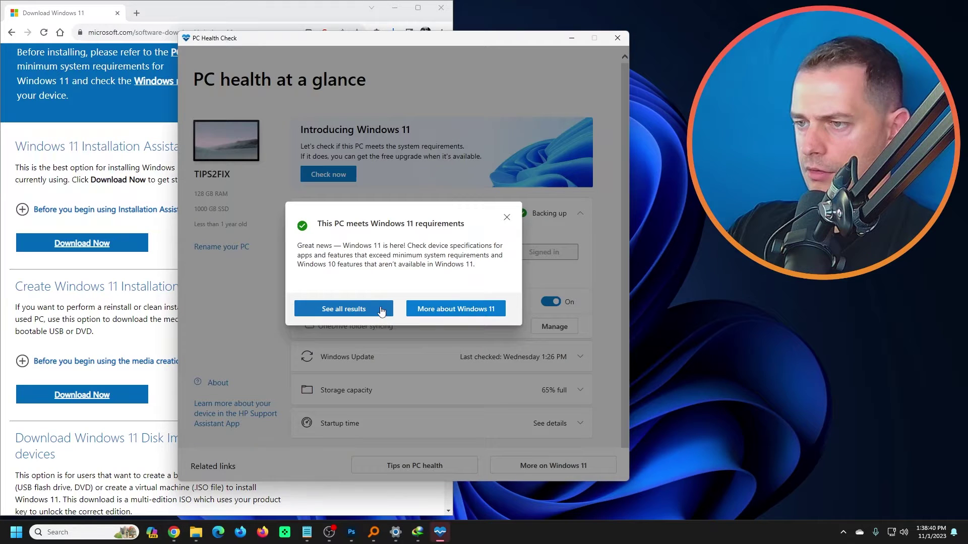
click(375, 314)
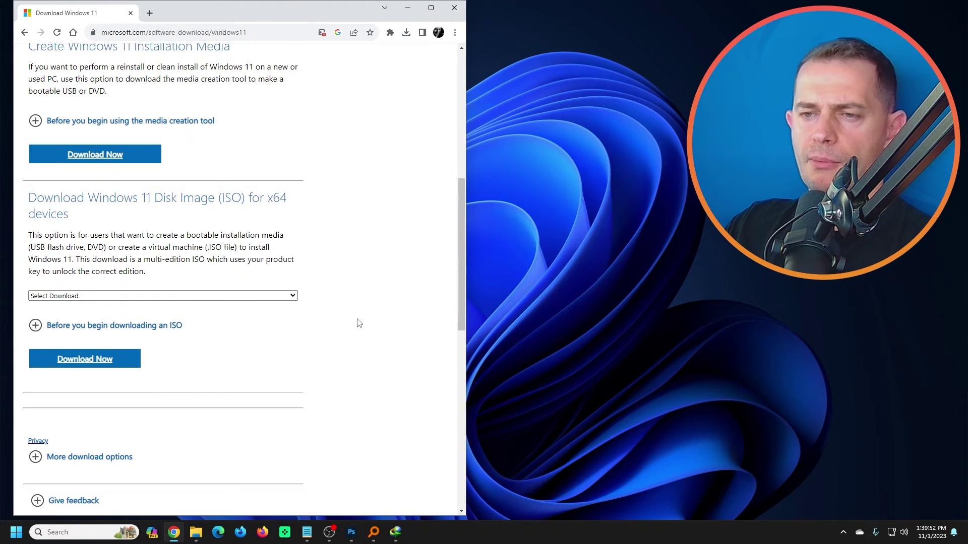
scroll(355, 320, down, 1)
Choose the Windows 11 multi-edition ISO for x64 devices and request its download.
click(64, 288)
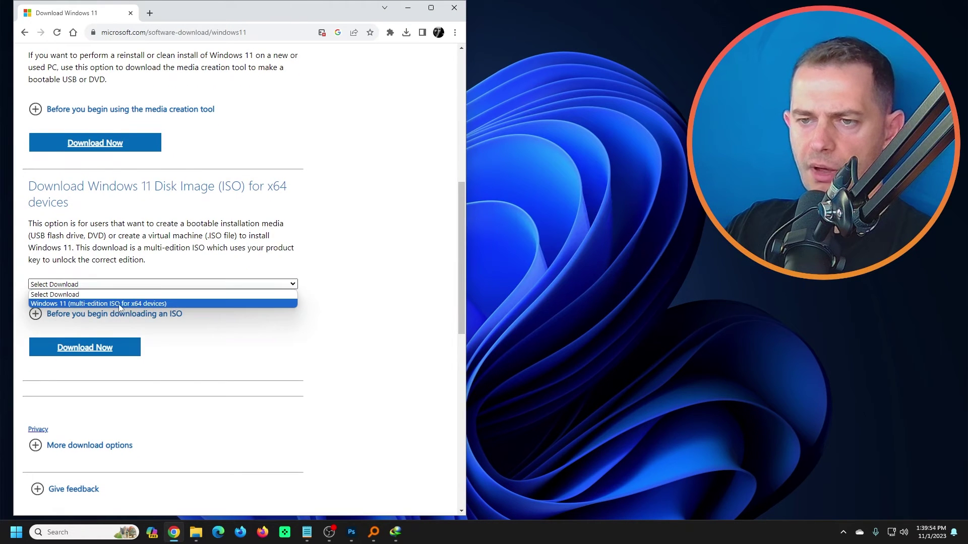
click(137, 303)
click(57, 286)
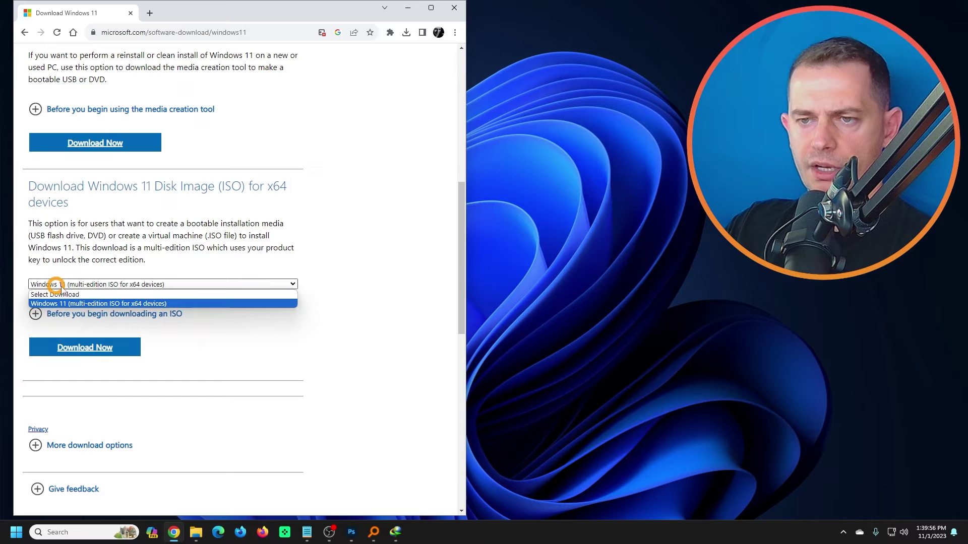
click(76, 303)
scroll(75, 302, down, 1)
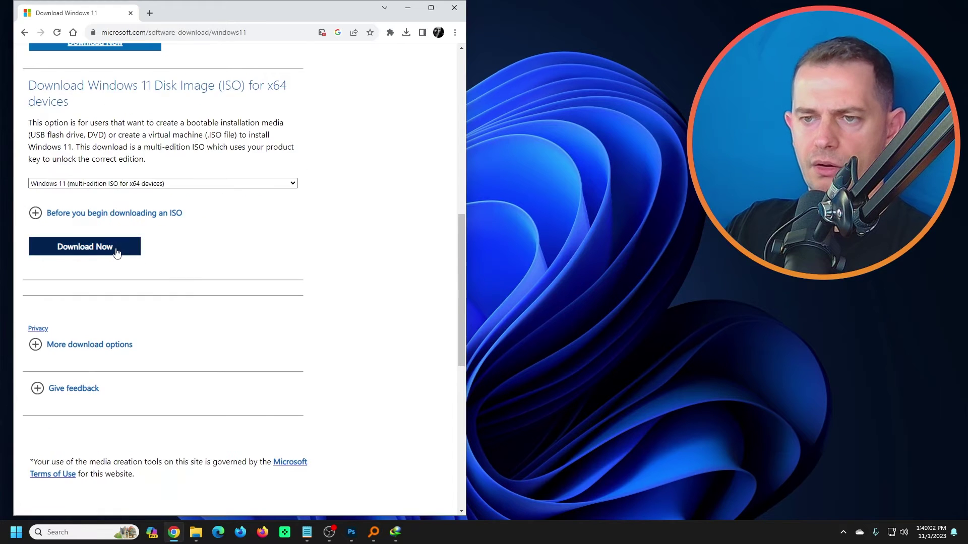
click(89, 251)
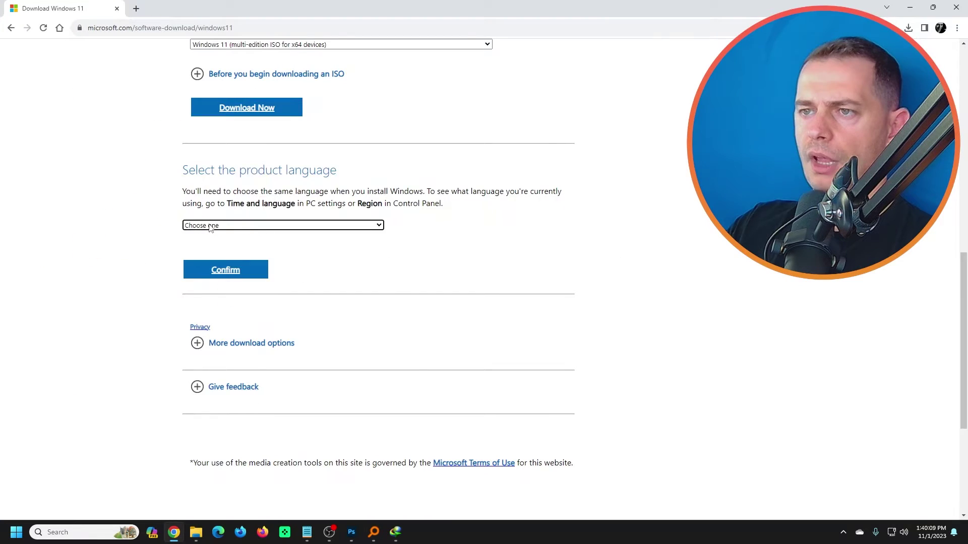
Select English (United States) as the ISO product language and confirm it.
click(238, 226)
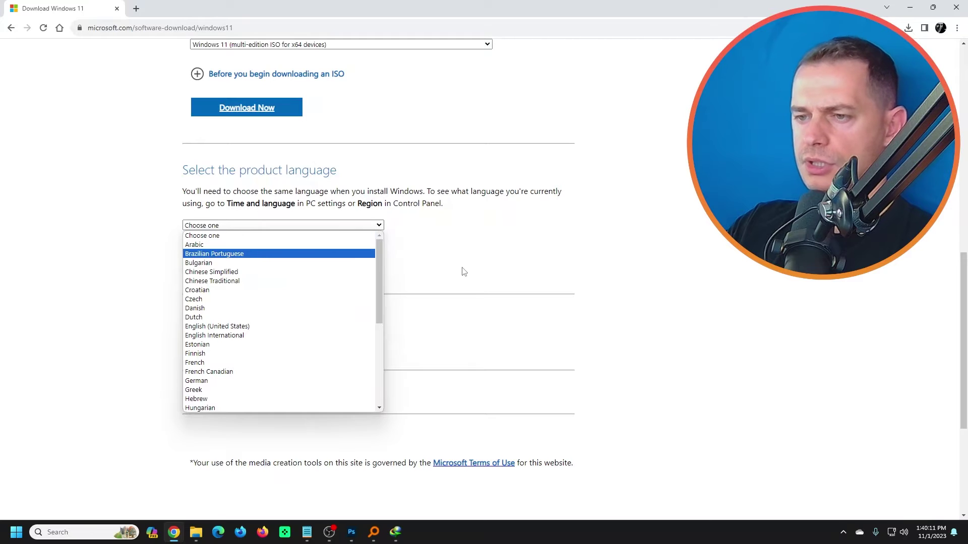
click(260, 327)
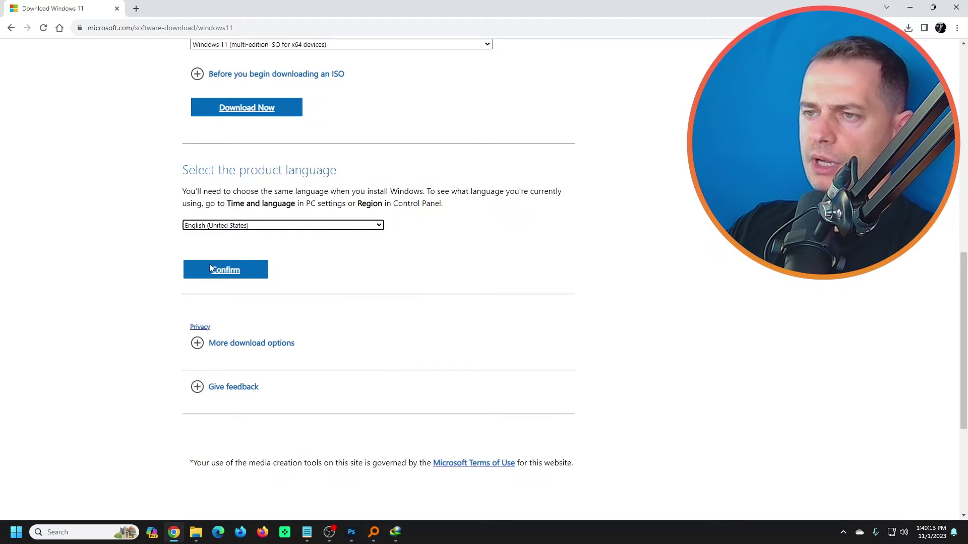
click(112, 270)
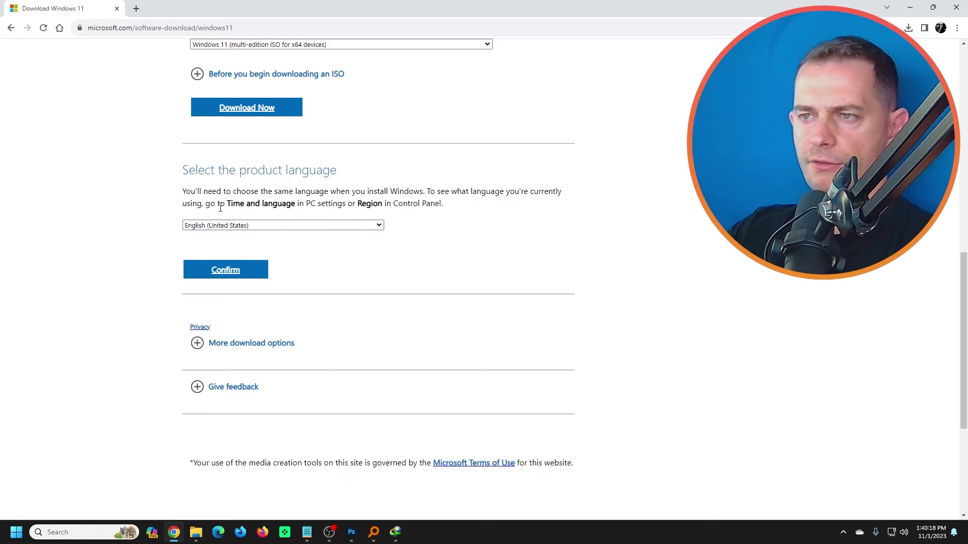
click(15, 532)
Search Settings for 'lang' to reach the Language & region page.
click(93, 233)
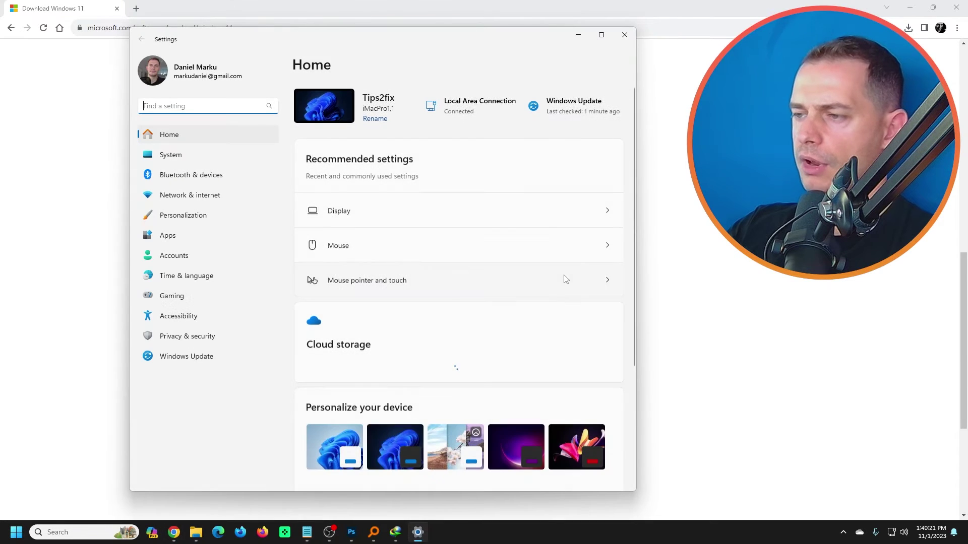
scroll(545, 287, down, 2)
scroll(536, 284, up, 2)
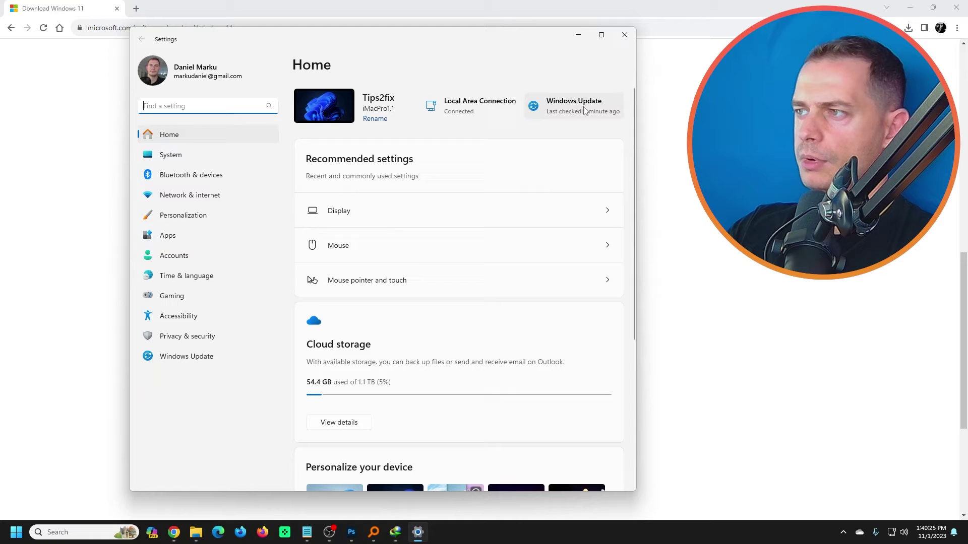
click(341, 106)
click(232, 108)
text(langua)
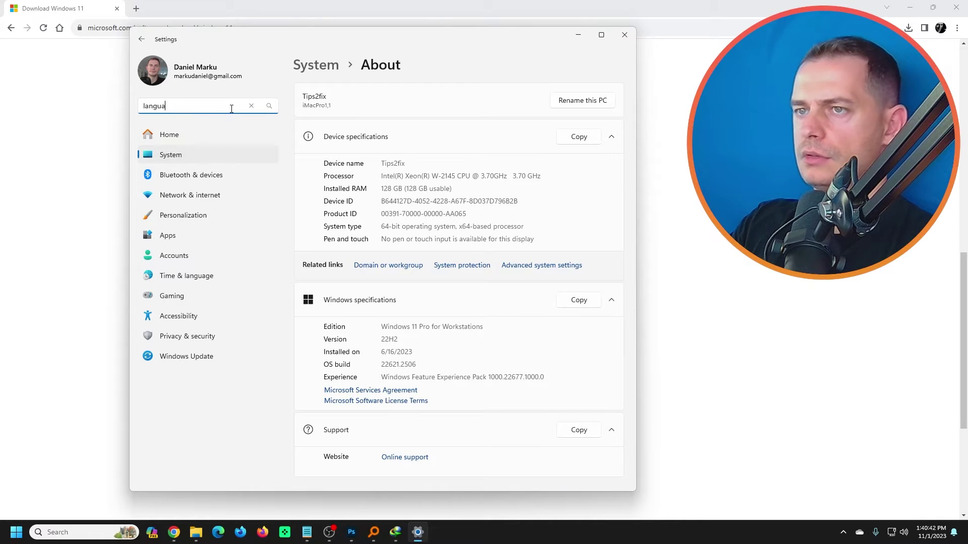
key(Return)
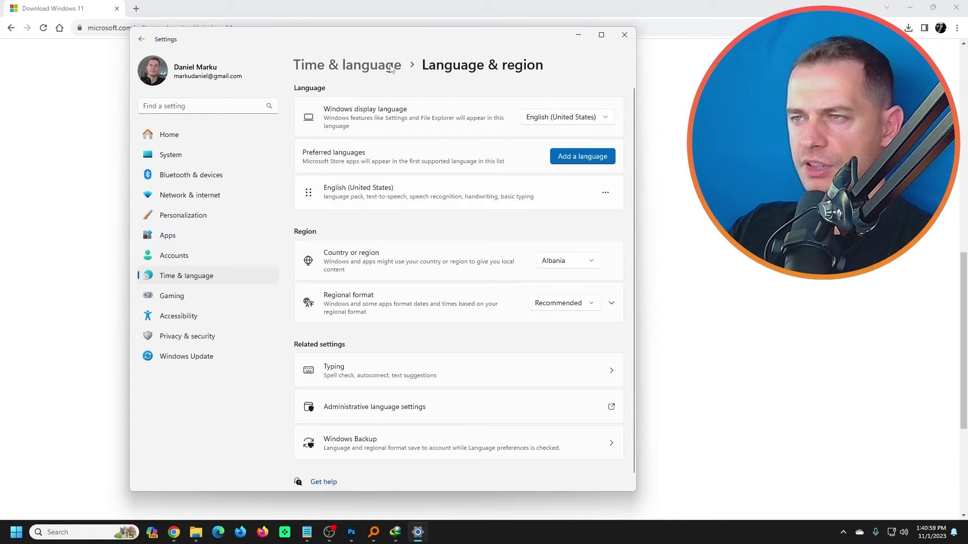
mouse_move(324, 39)
mouse_down()
mouse_move(385, 53)
mouse_move(427, 43)
mouse_up()
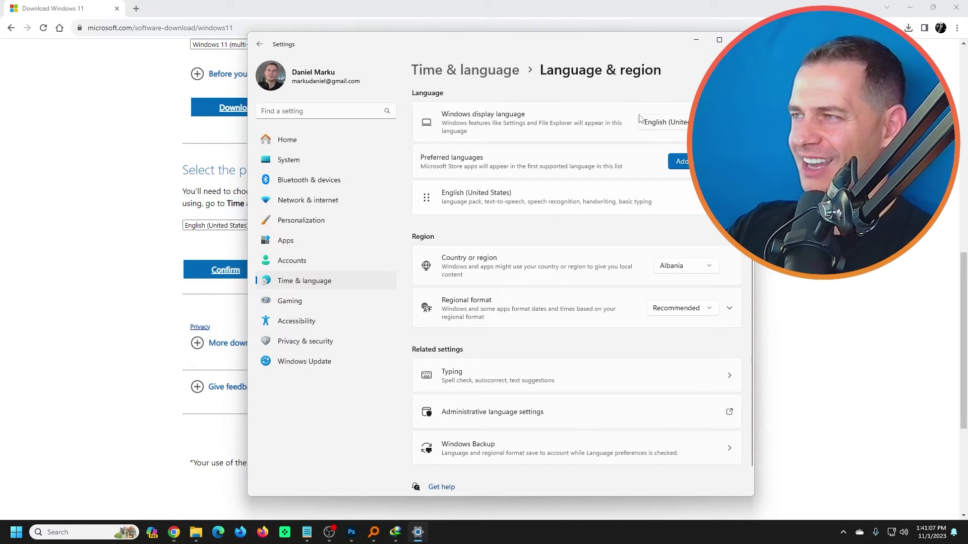
Verify the Windows display language is English (United States) without changing it.
click(655, 130)
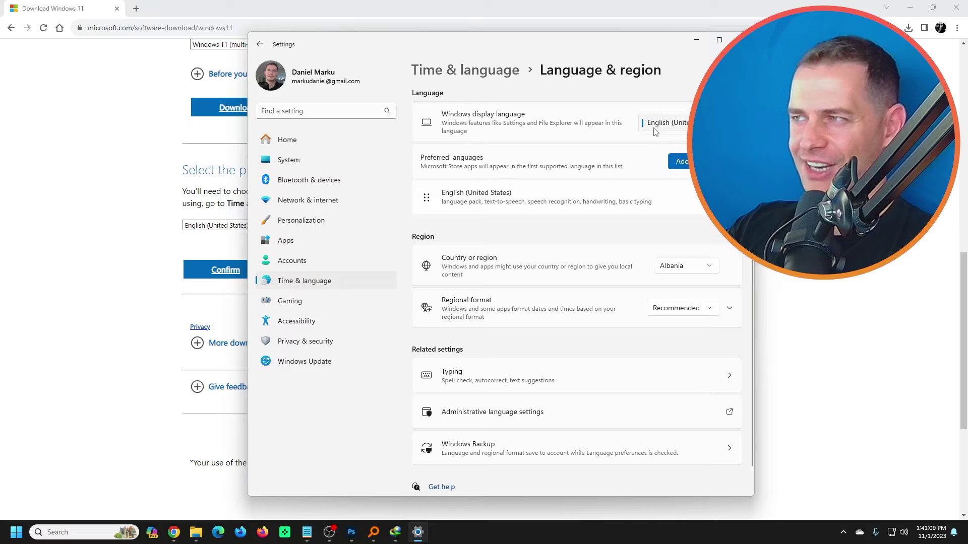
click(654, 130)
Confirm English (United States) and start the 64-bit Win11_23H2_English_x64.iso download.
click(695, 39)
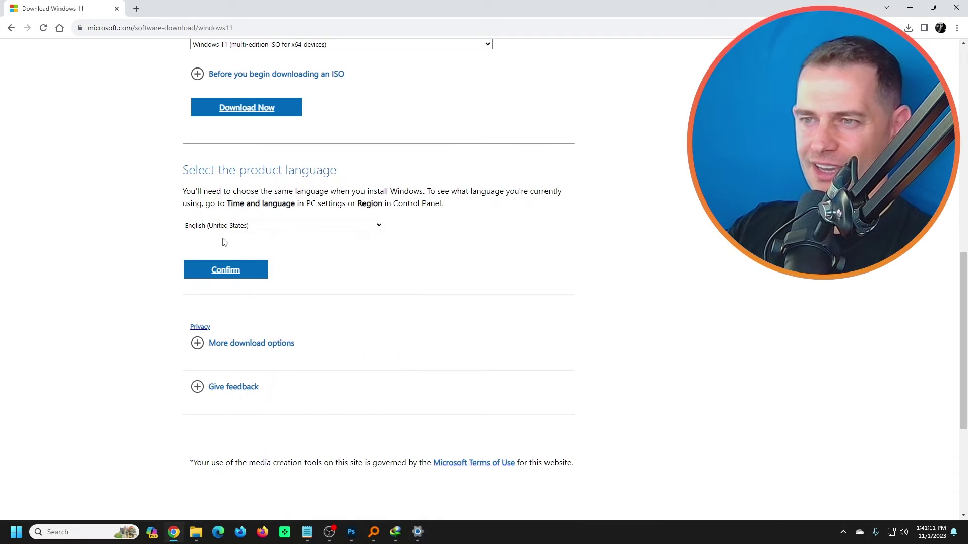
click(227, 226)
click(219, 326)
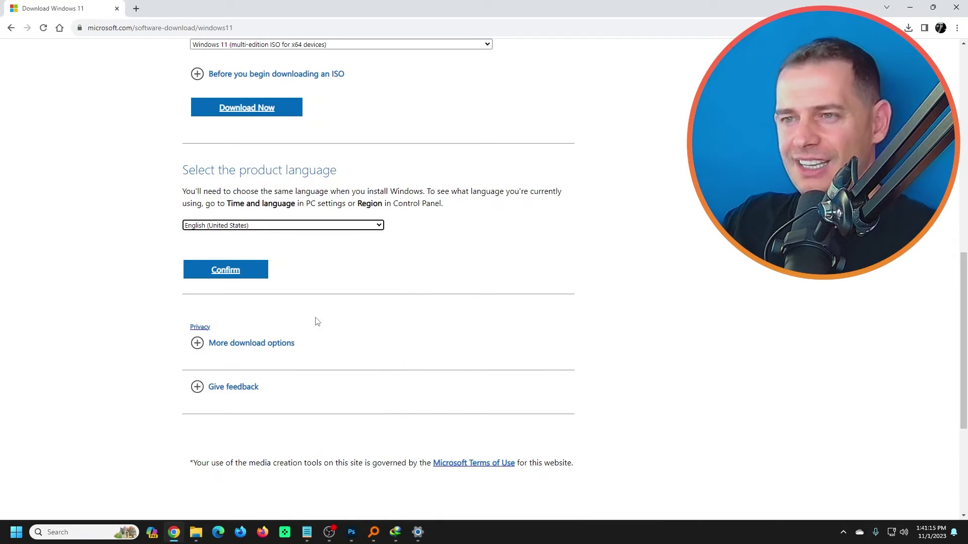
click(262, 225)
click(121, 233)
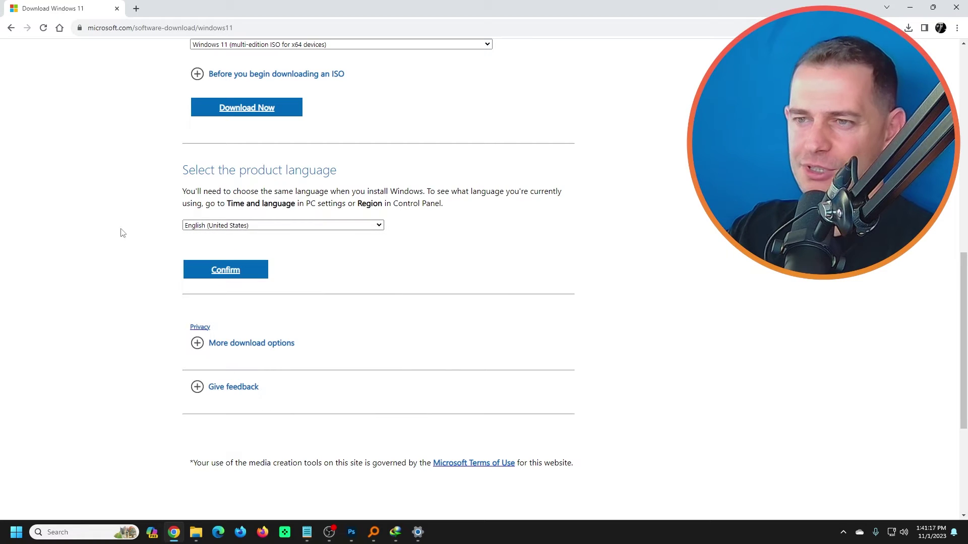
click(230, 270)
click(227, 197)
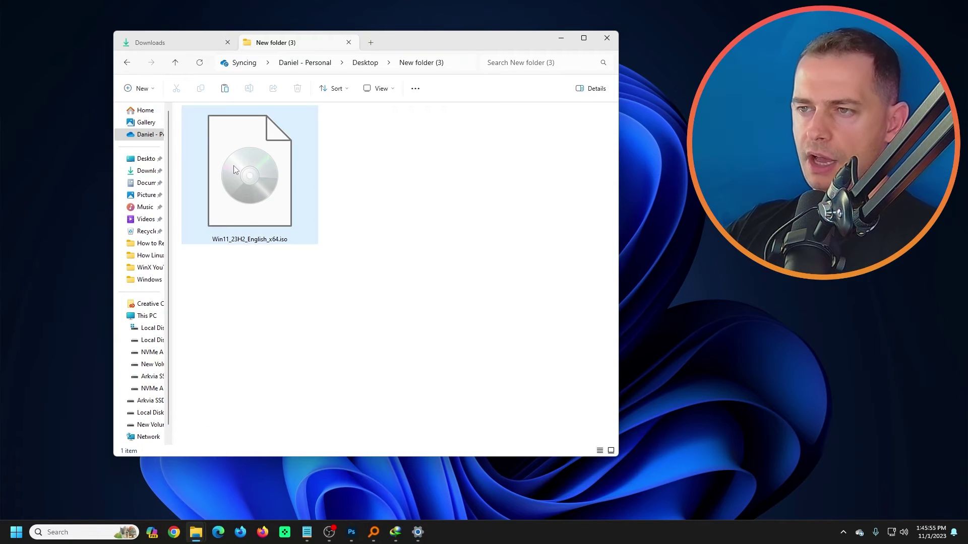
Mount Win11_23H2_English_x64.iso as a virtual drive from its context menu.
right_click(233, 165)
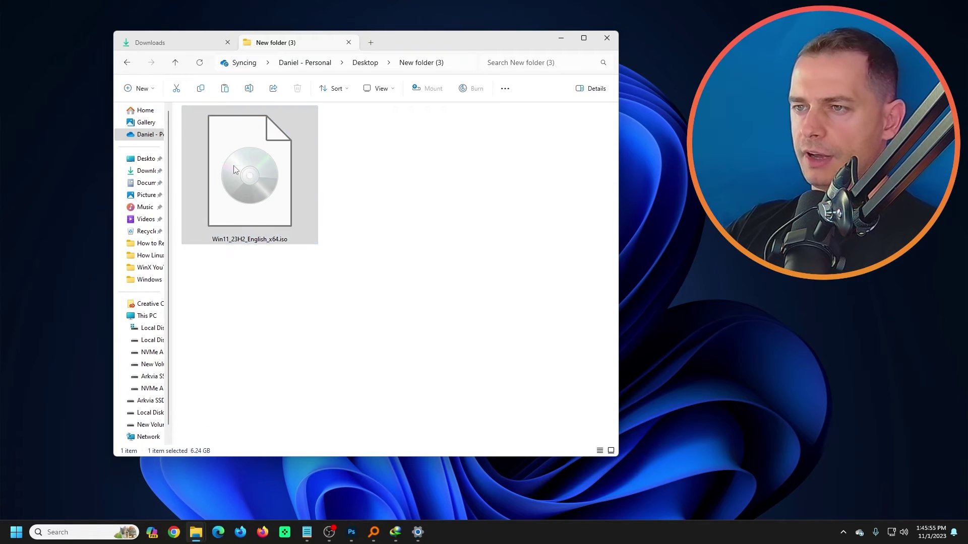
click(246, 145)
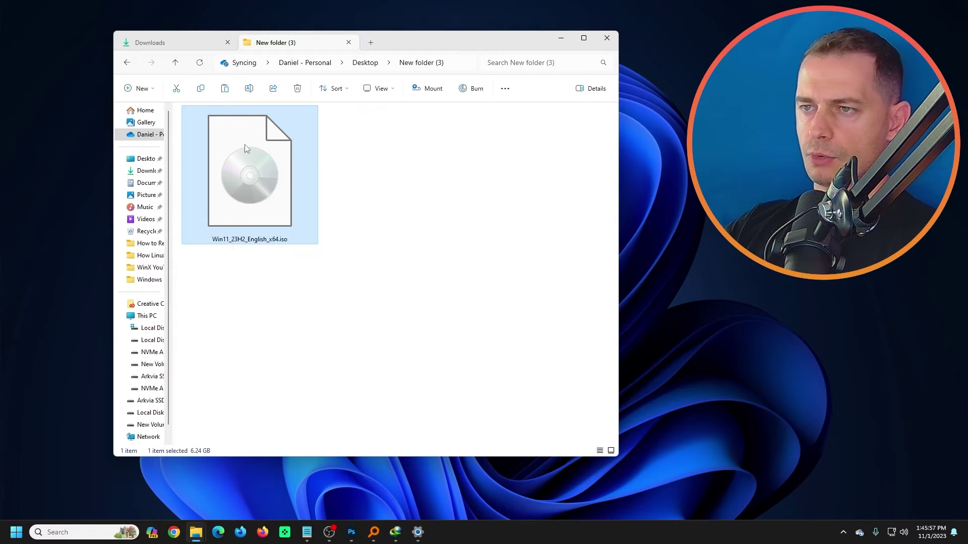
right_click(244, 145)
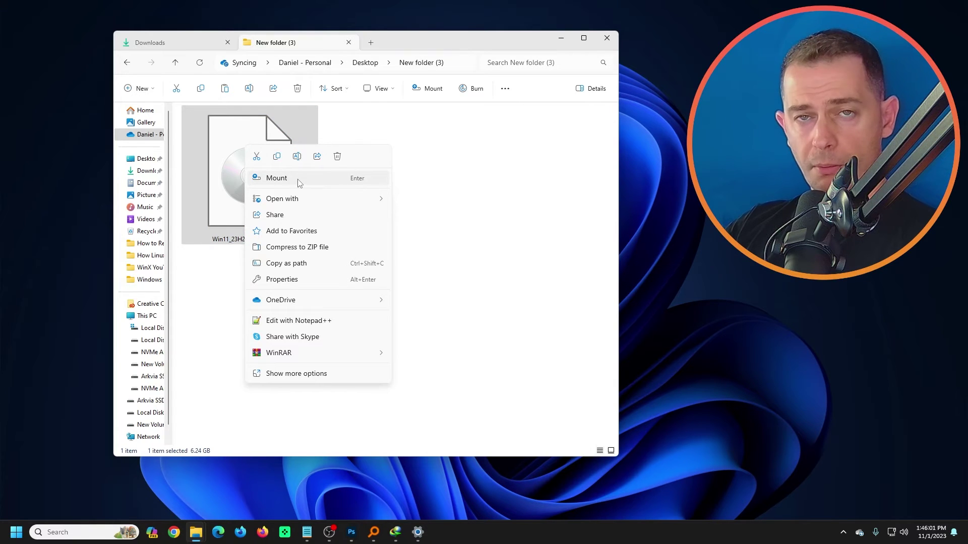
click(299, 182)
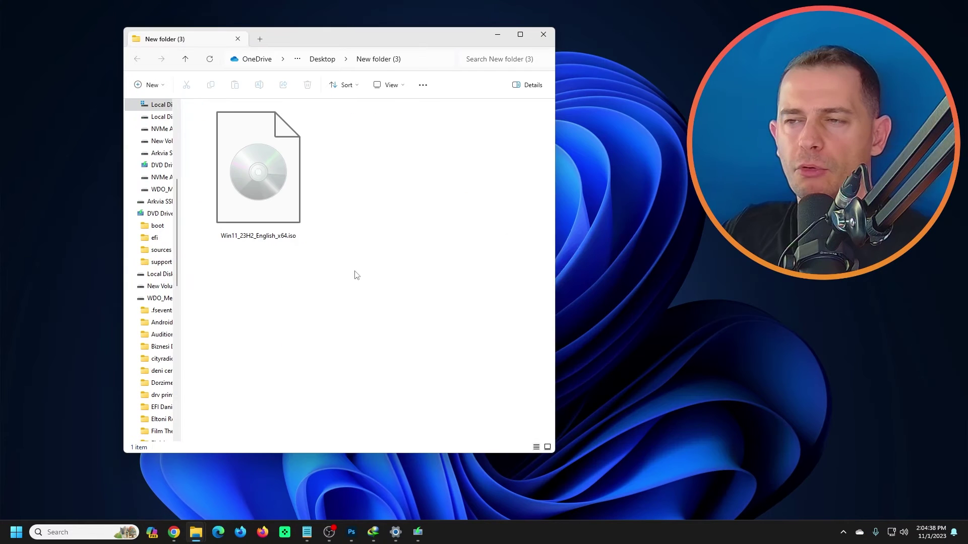
Extract the ISO into its own named folder with WinRAR.
click(269, 177)
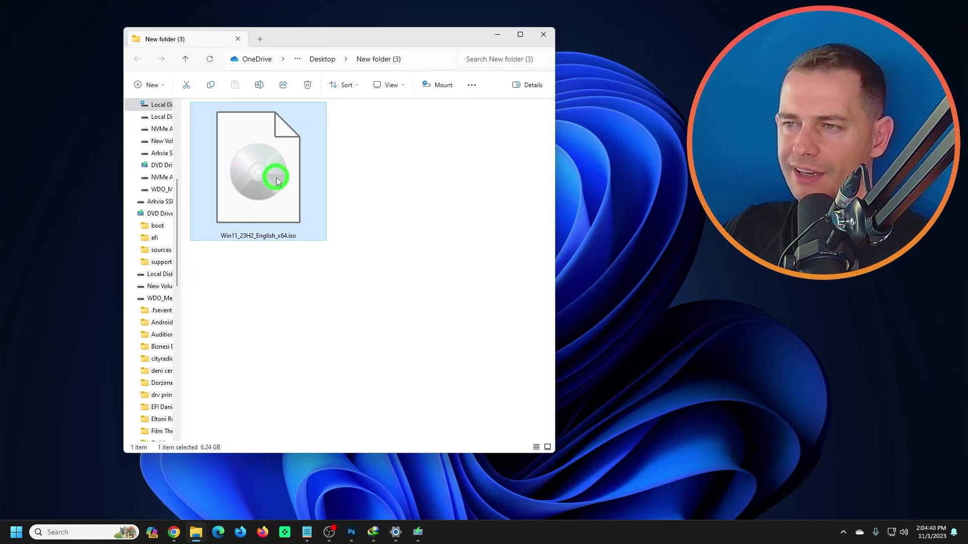
right_click(277, 180)
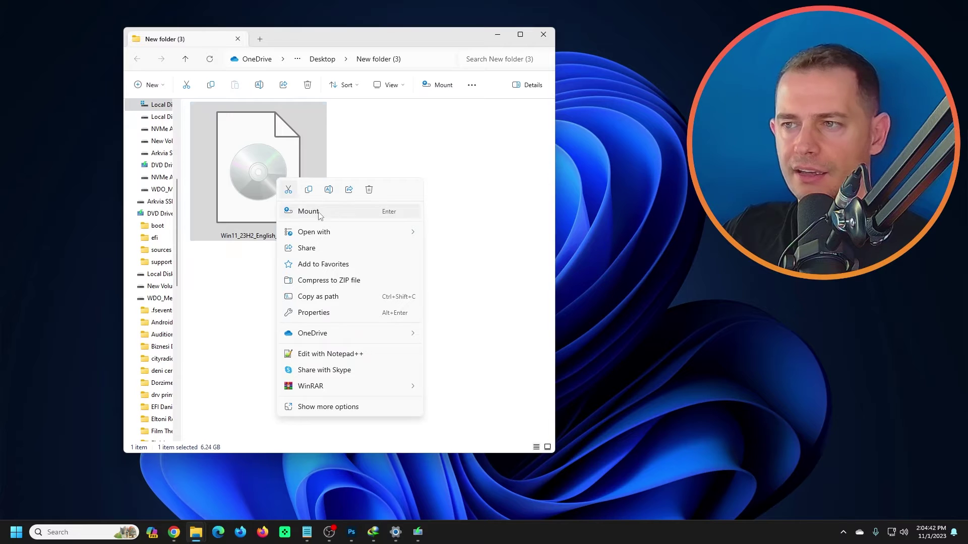
click(241, 156)
right_click(243, 159)
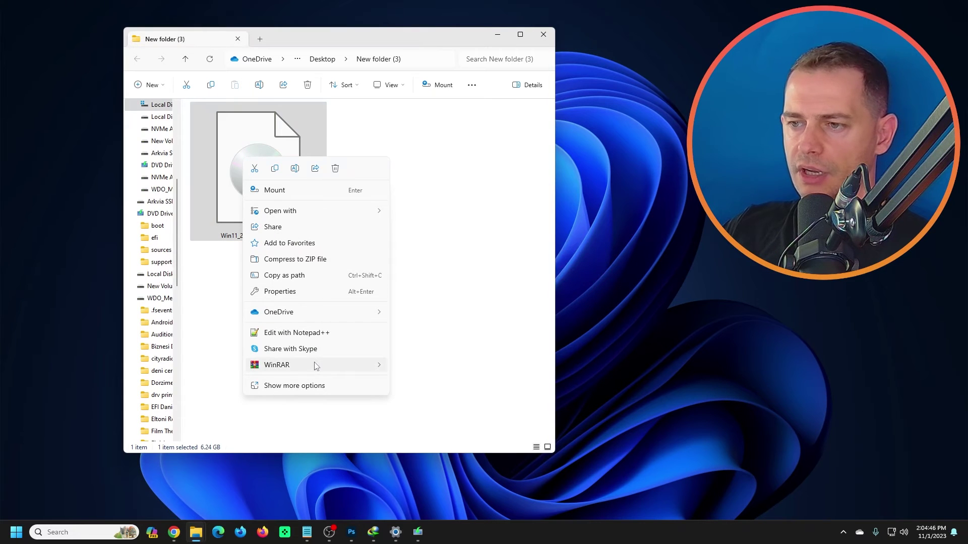
mouse_move(310, 385)
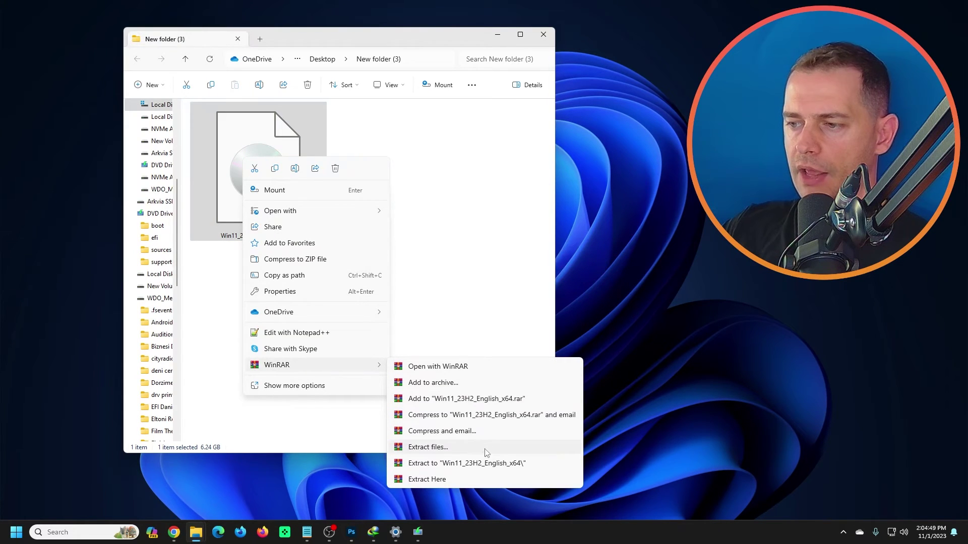
click(461, 463)
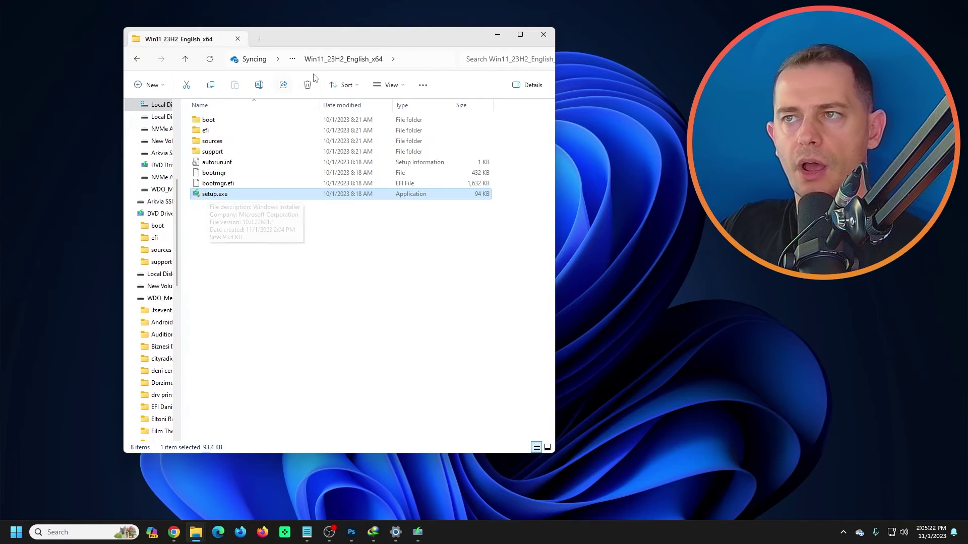
Show the extracted files as large icons and select setup.exe to launch Windows 11 Setup.
click(382, 86)
click(382, 125)
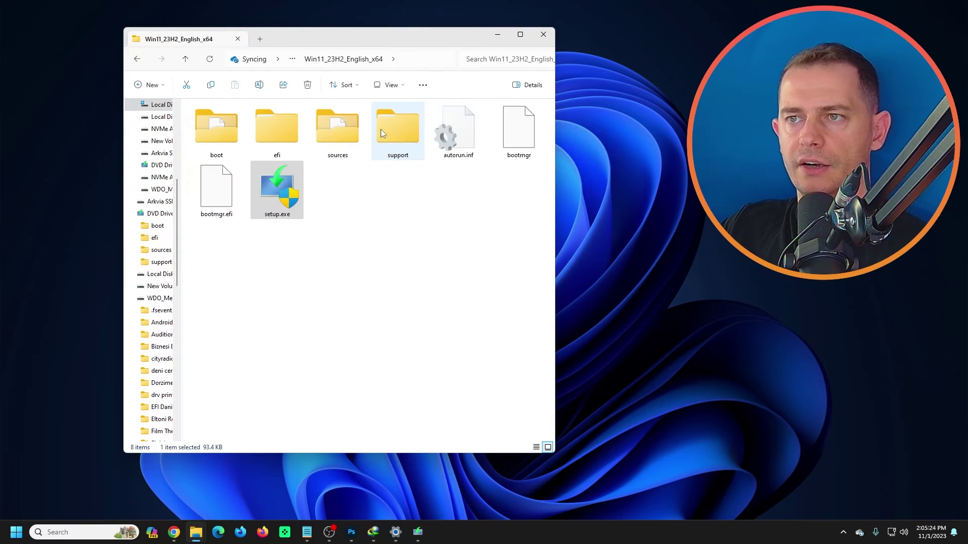
click(272, 199)
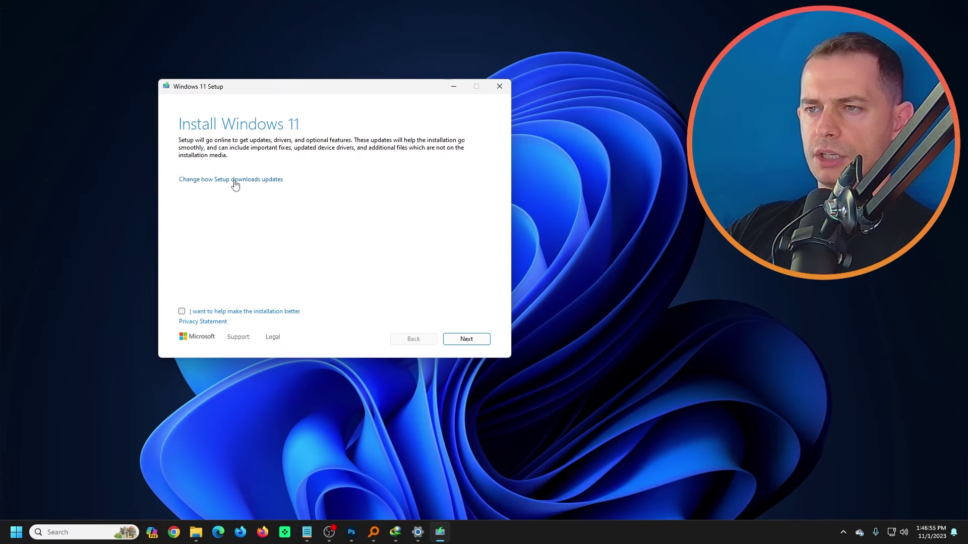
Set Setup's update download option to 'Not right now' and continue to the license screen.
click(272, 185)
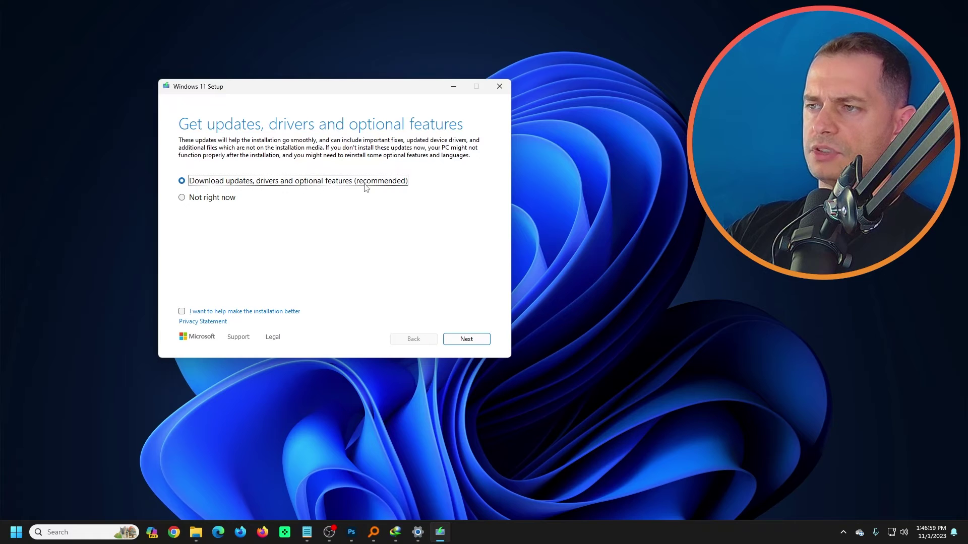
click(182, 199)
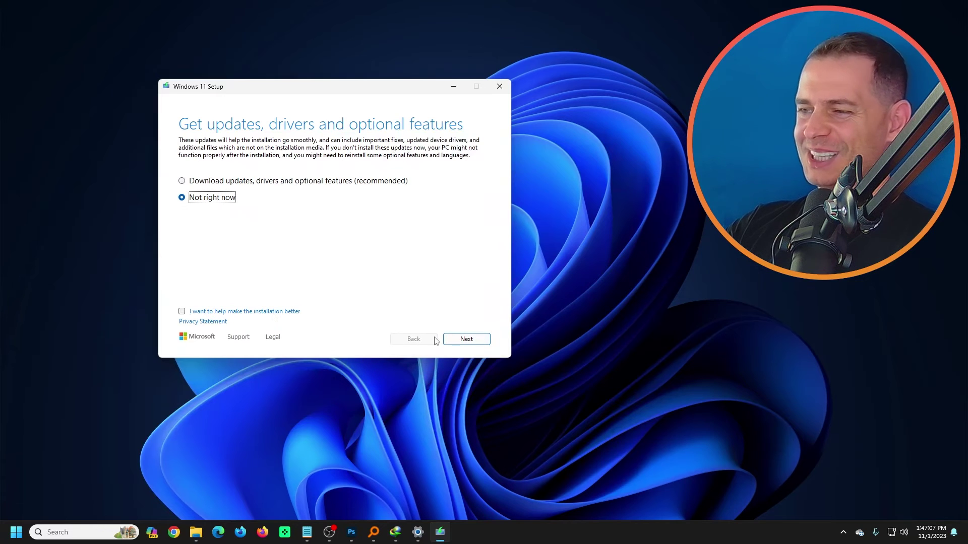
click(467, 338)
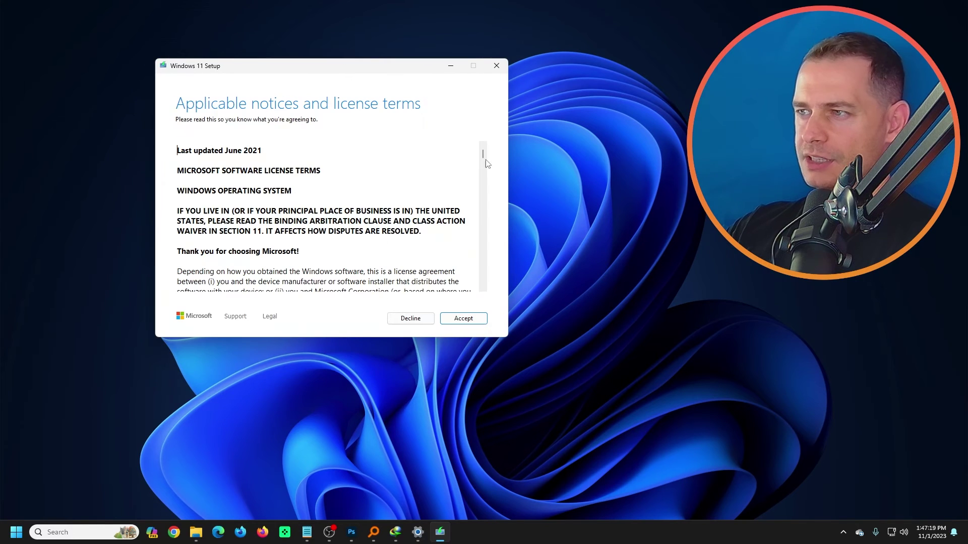
drag(484, 155, 485, 287)
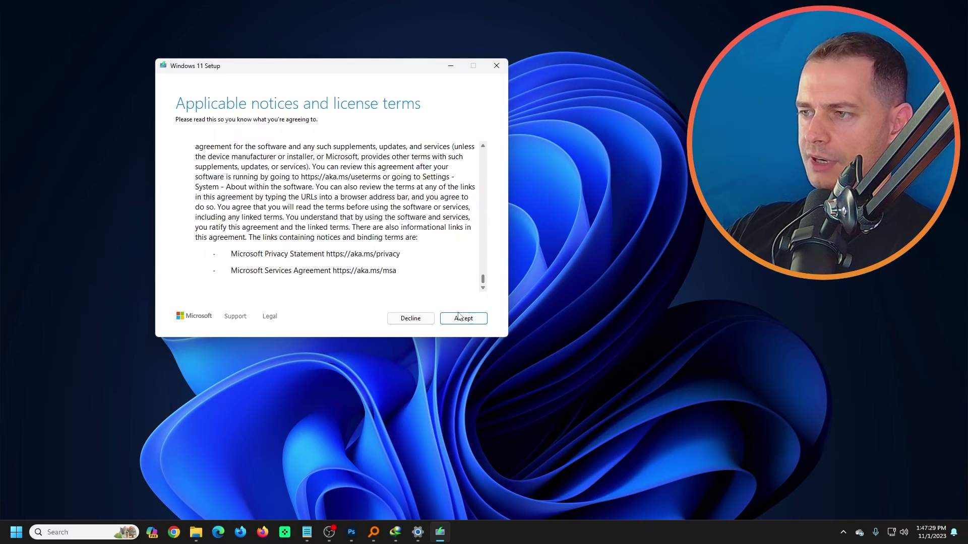
Accept the license terms and start installing Windows 11 keeping personal files and apps.
click(461, 318)
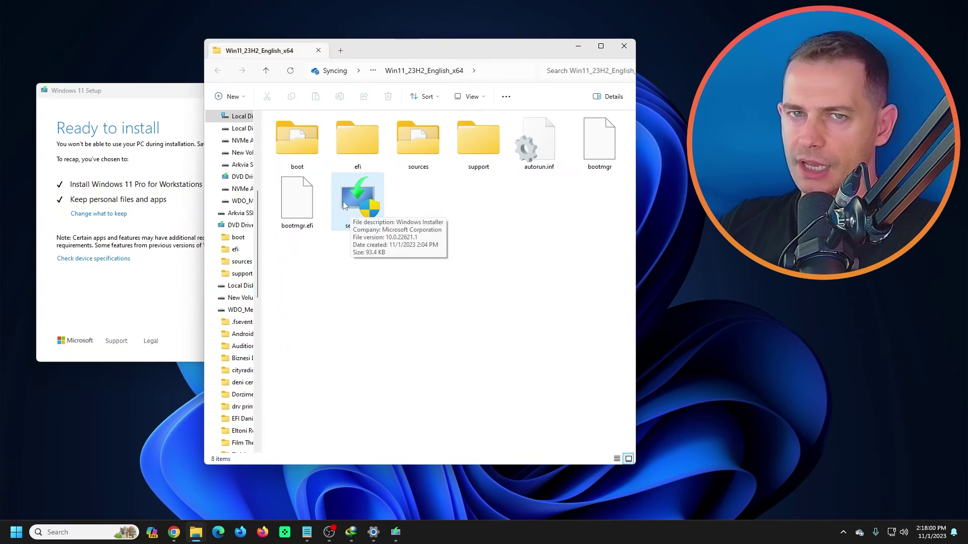
click(372, 233)
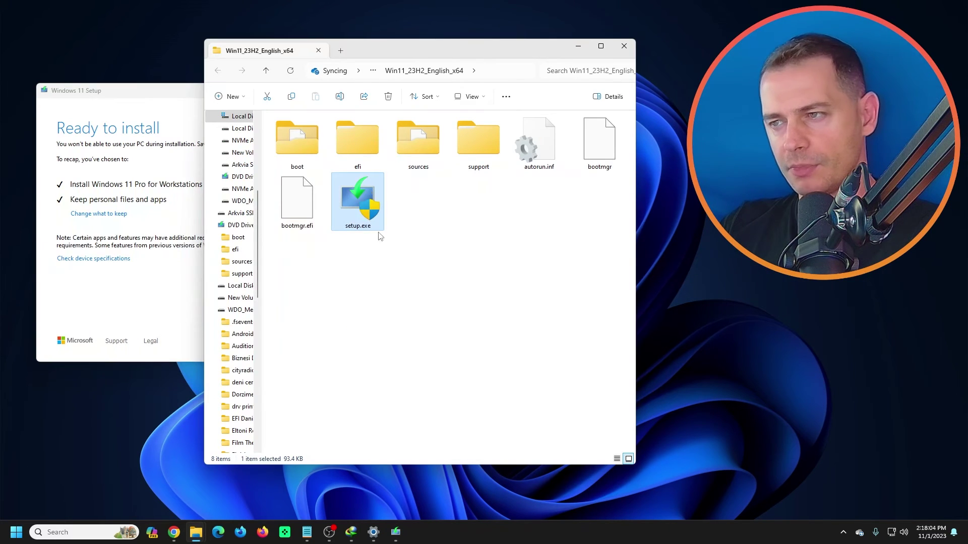
click(170, 295)
click(345, 343)
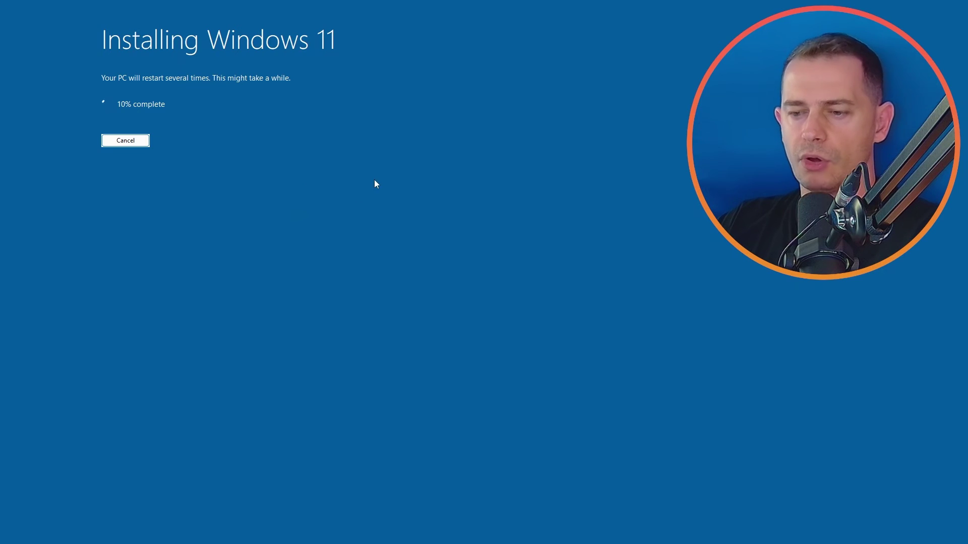
Bring up the Start menu while the Windows 11 installation runs at 10% complete.
key(super)
key(super)
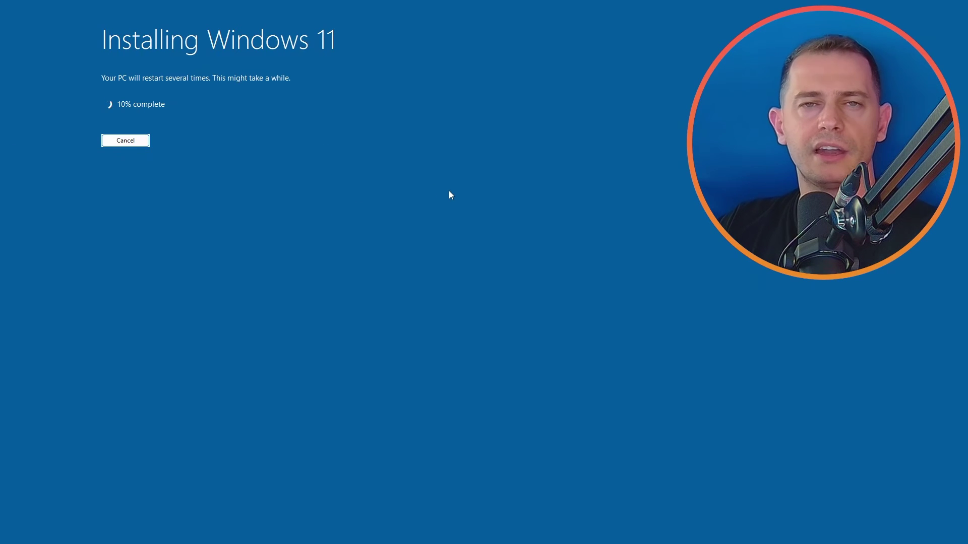